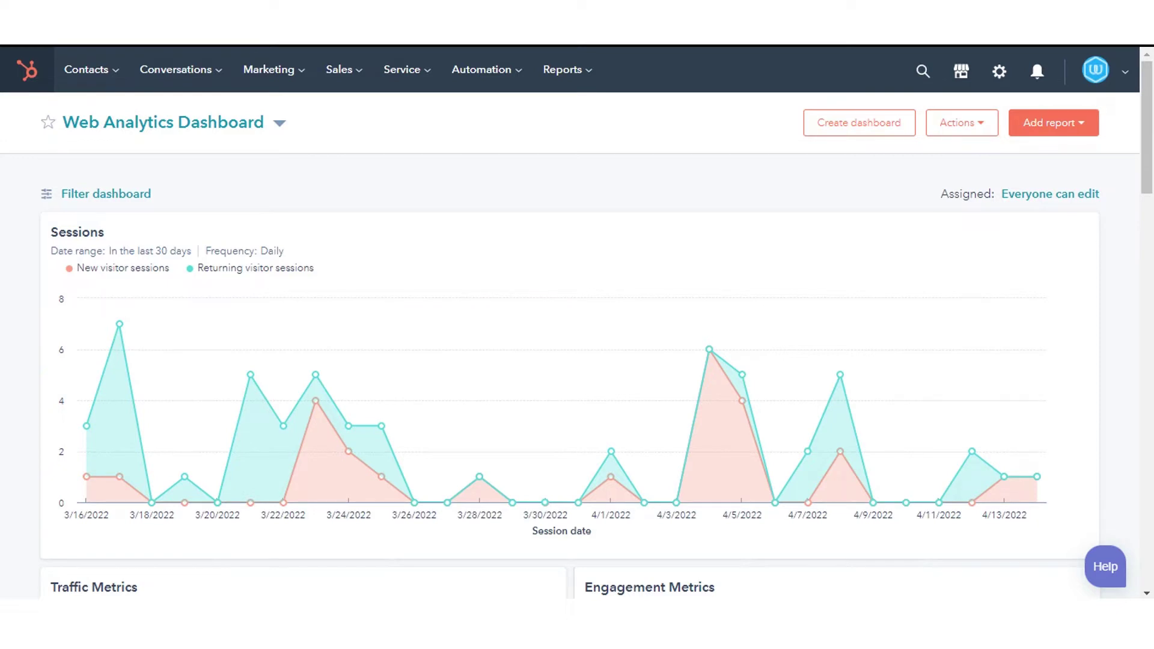
# Go to the Ads tool under Marketing and open its settings
pyautogui.click(276, 70)
pyautogui.click(276, 120)
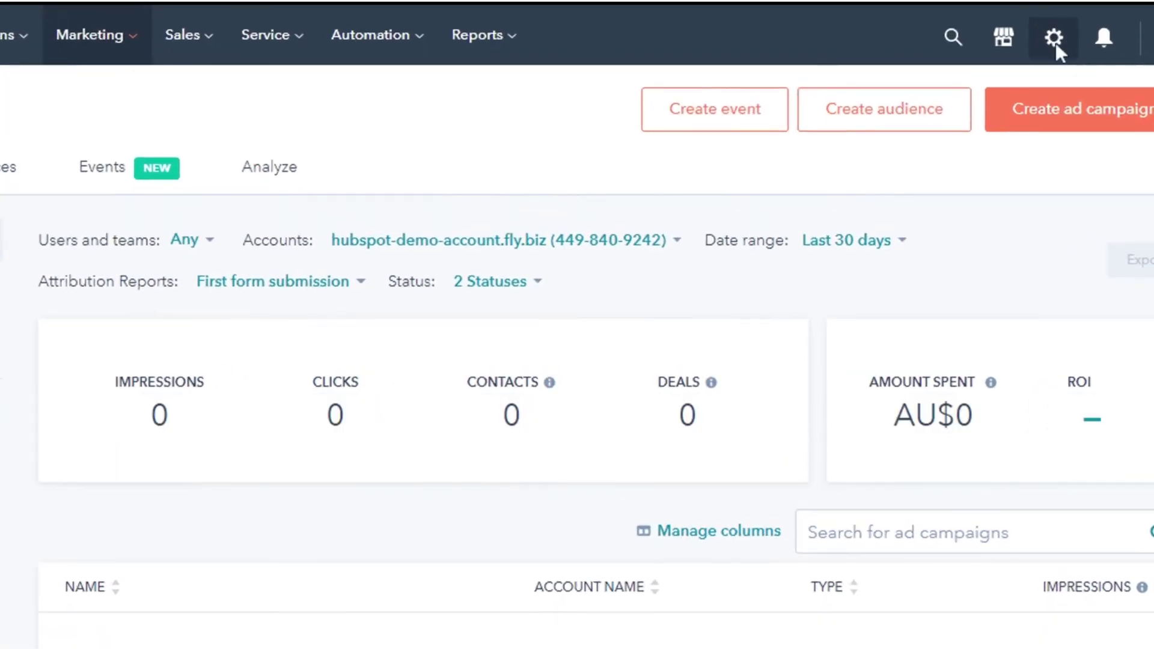
pyautogui.click(1054, 39)
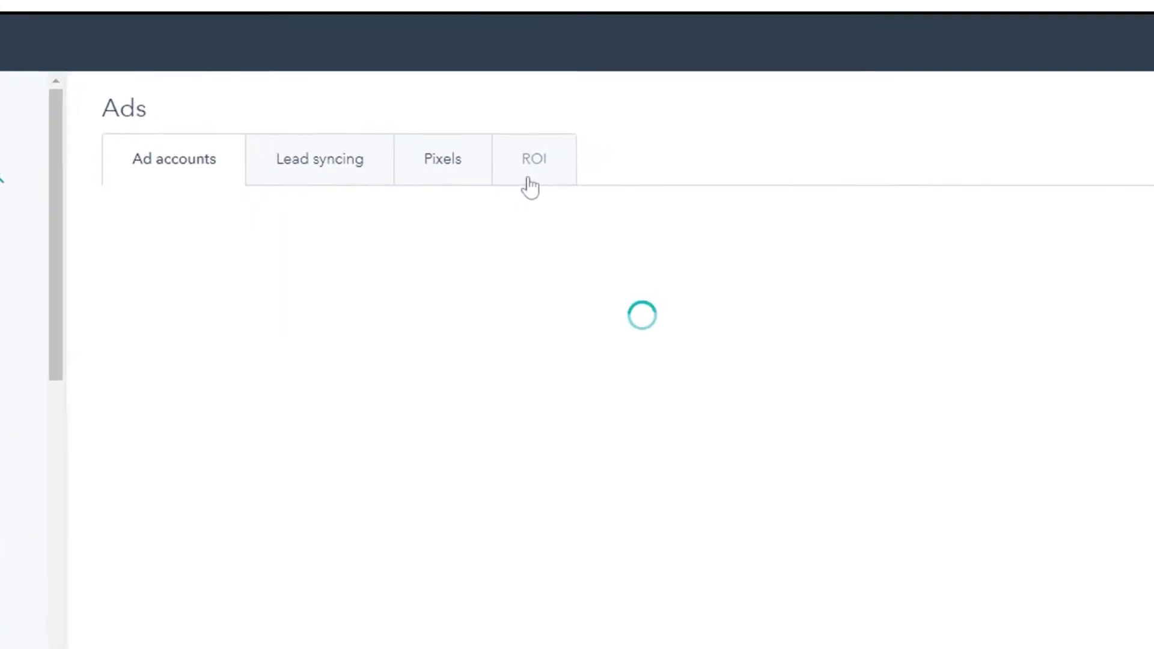
# On the ROI tab, choose Estimate revenue and keep ad spend reporting in Company currency
pyautogui.click(513, 188)
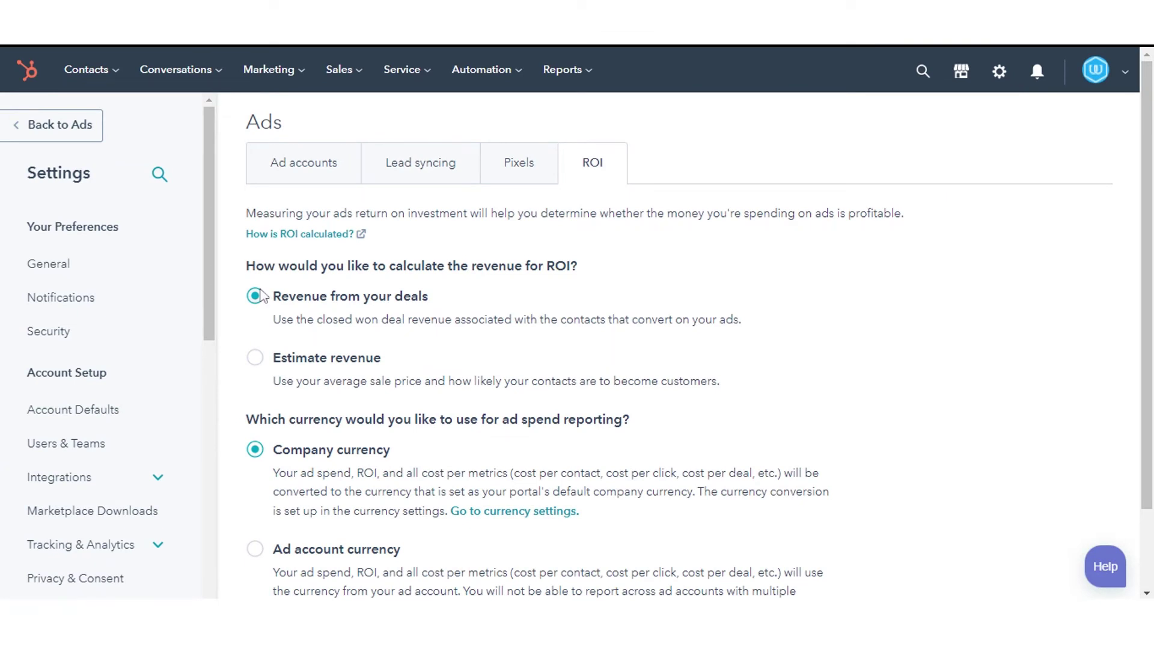
pyautogui.click(258, 360)
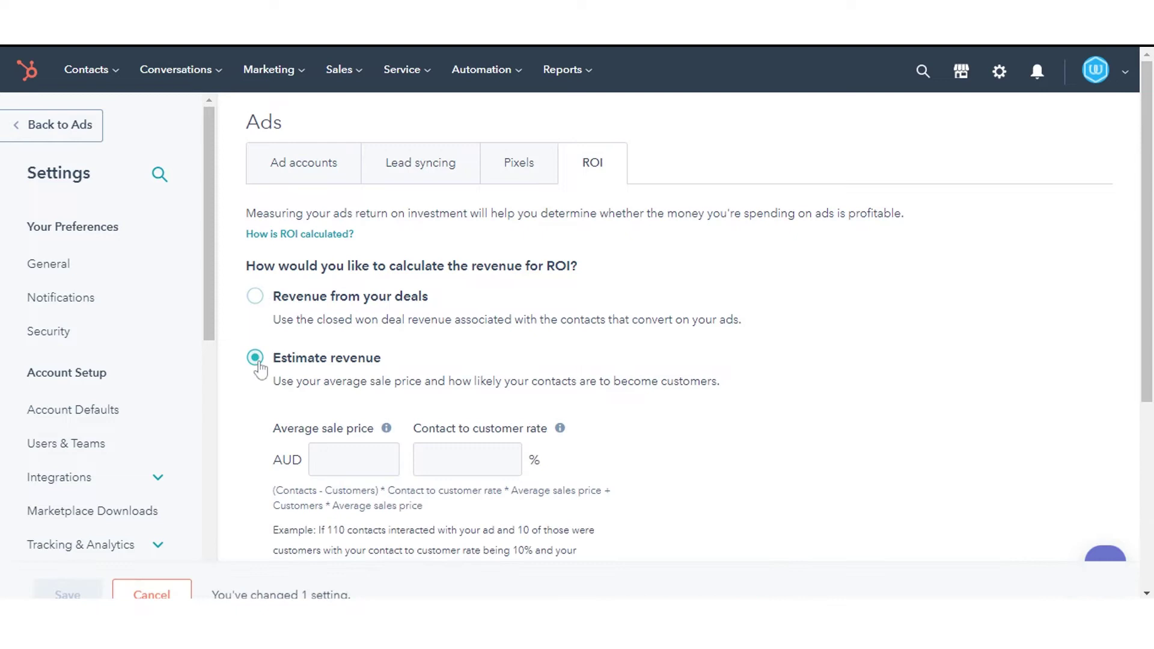
pyautogui.scroll(-2, 1148, 271)
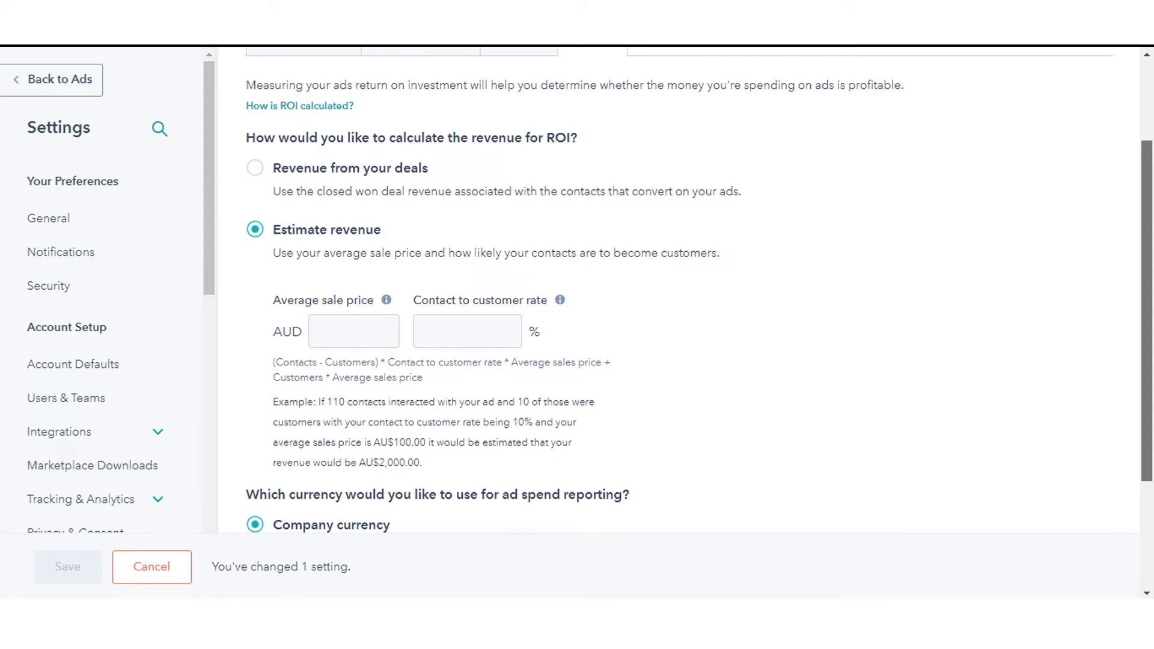
pyautogui.scroll(-2, 677, 316)
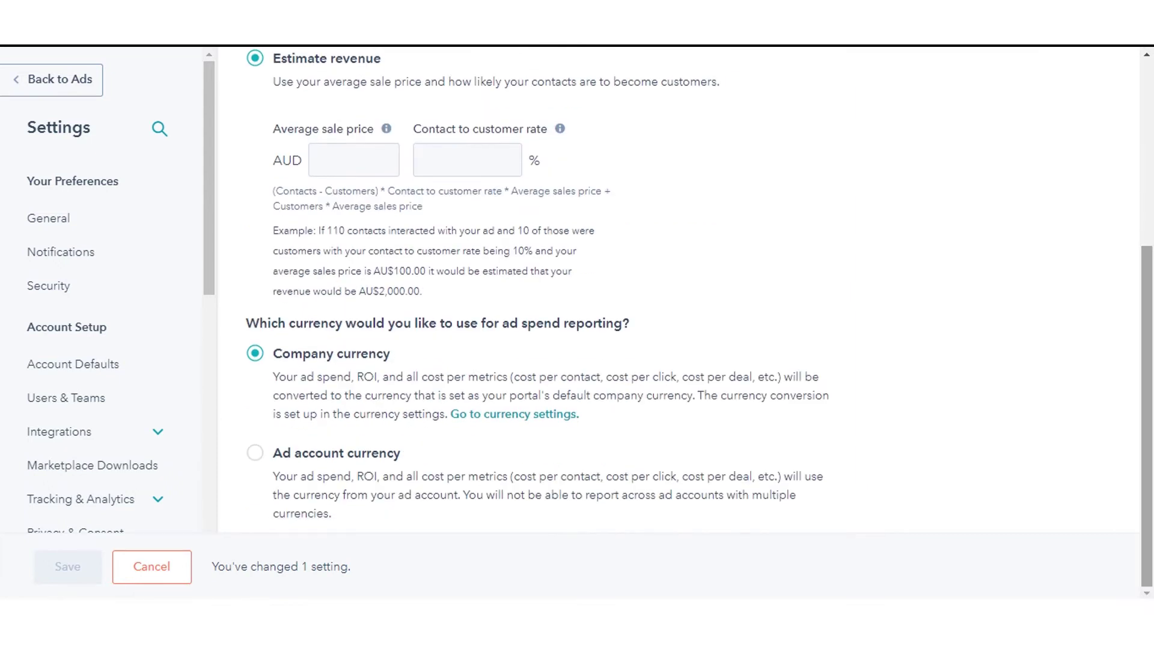
pyautogui.click(256, 454)
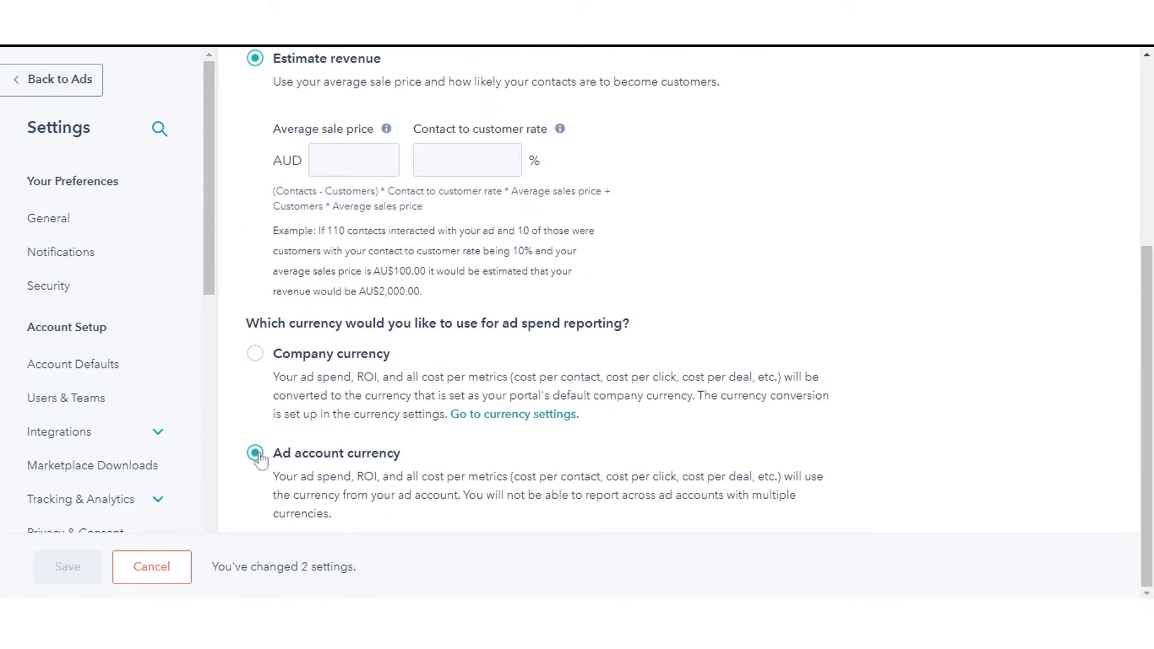
pyautogui.click(257, 357)
# Enter a 1,000 AUD average sale price and a 5% contact-to-customer rate, then save
pyautogui.click(351, 160)
pyautogui.write('1')
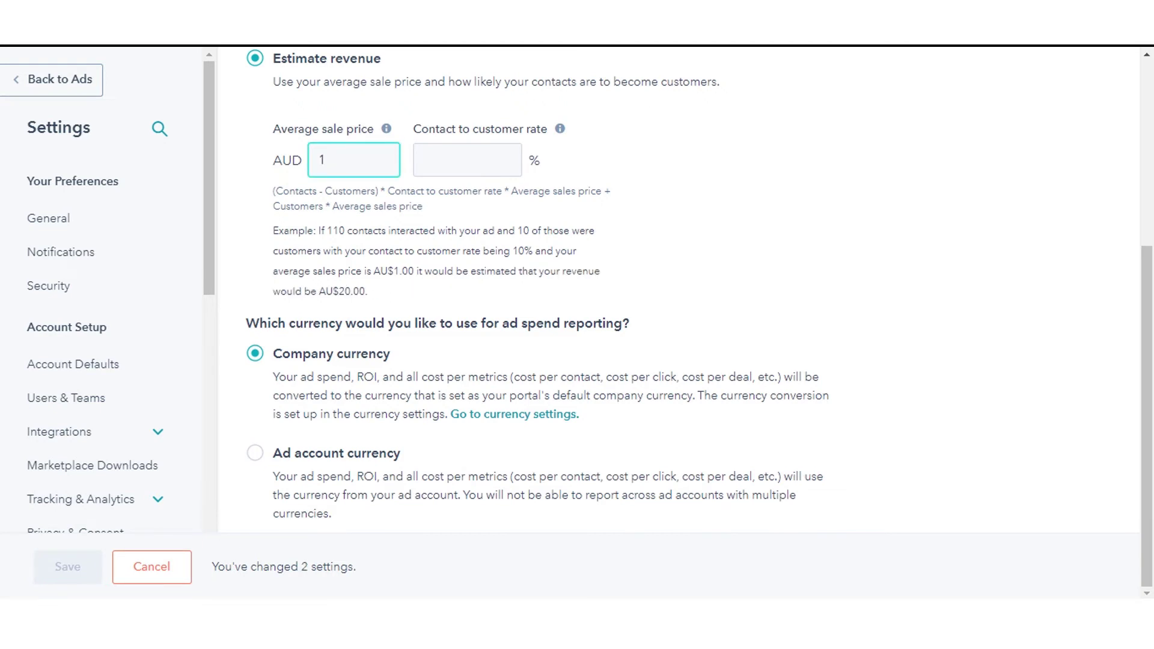
pyautogui.write('000')
pyautogui.press('Tab')
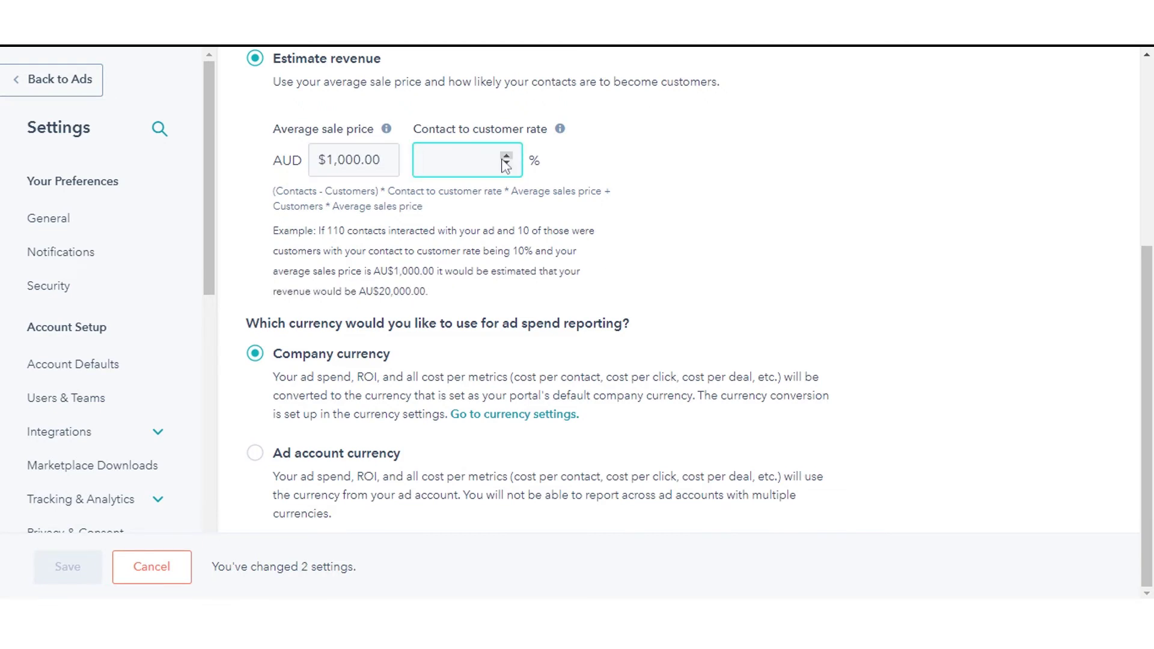
pyautogui.click(506, 160)
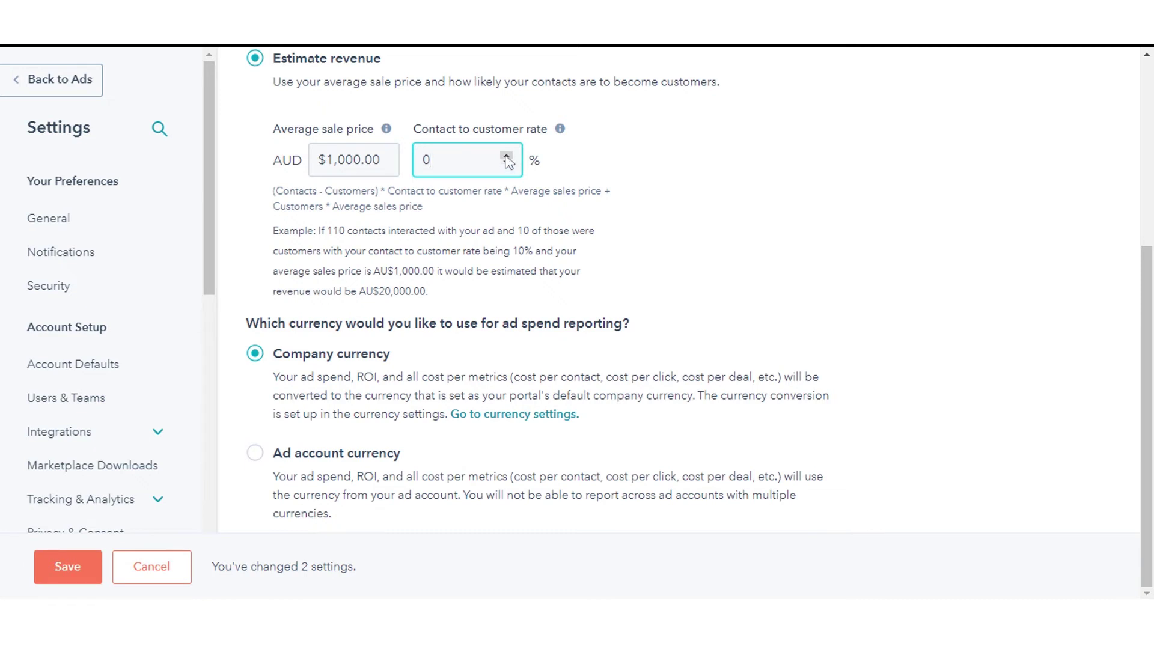
pyautogui.click(506, 157)
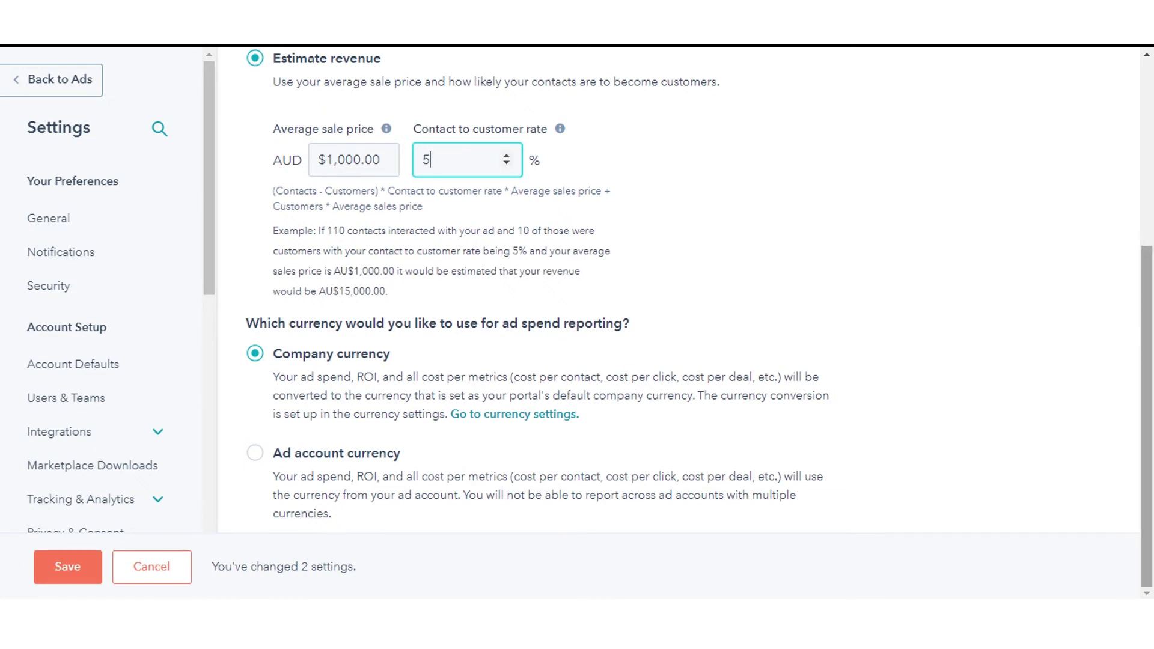
pyautogui.scroll(1, 523, 334)
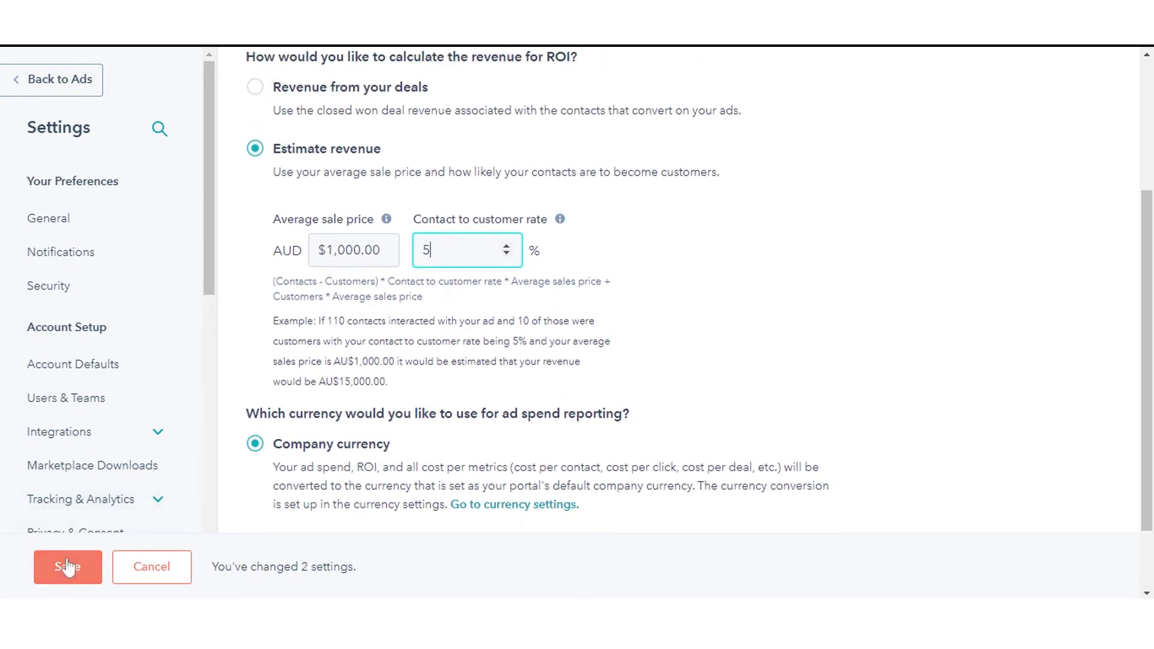
pyautogui.click(67, 566)
pyautogui.scroll(3, 563, 432)
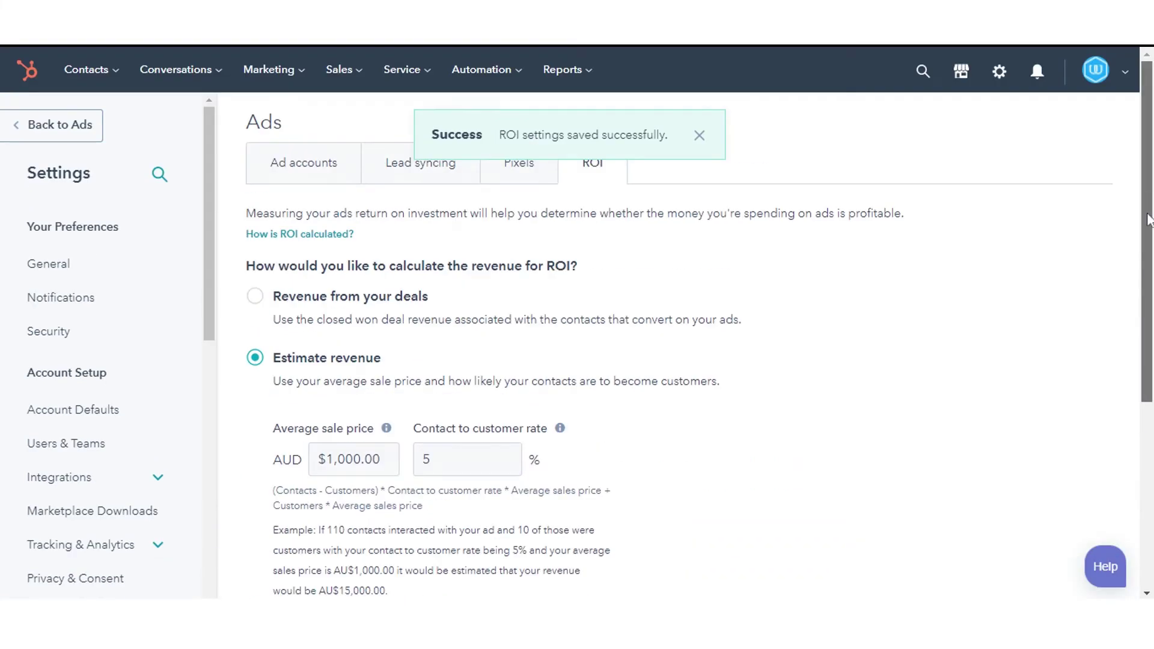